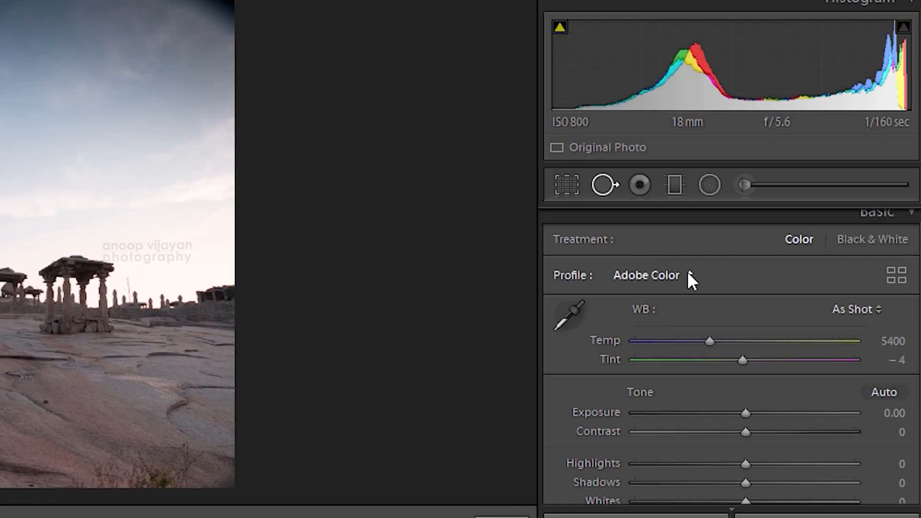
- Apply the Adobe Landscape profile and set the white balance to Temp 5665 and Tint +6
{"action": "left_click", "coordinate": [688, 273]}
{"action": "left_click", "coordinate": [700, 322]}
{"action": "left_click_drag", "start_coordinate": [713, 340], "coordinate": [751, 360]}
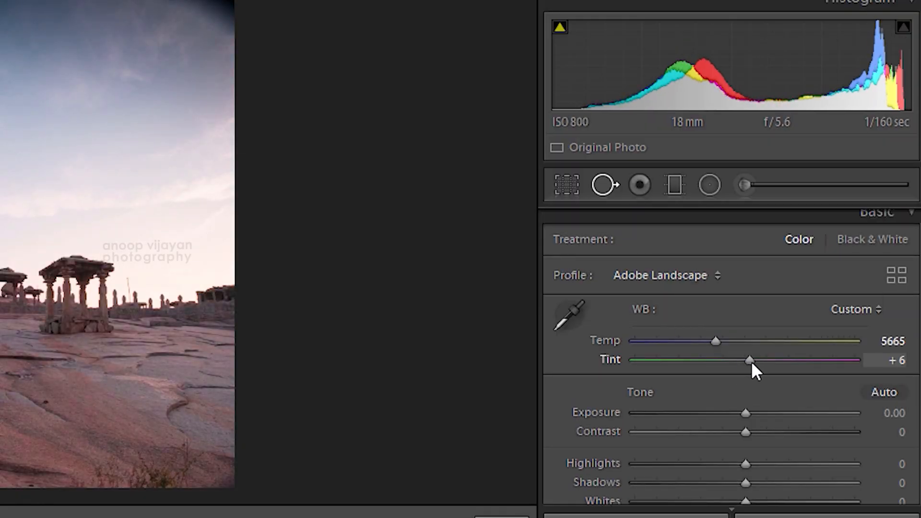
- Set the tone to Exposure −0.25, Contrast +24, Highlights −46, Shadows −50, Whites −41 and Blacks −31
{"action": "left_click_drag", "start_coordinate": [738, 414], "coordinate": [757, 431]}
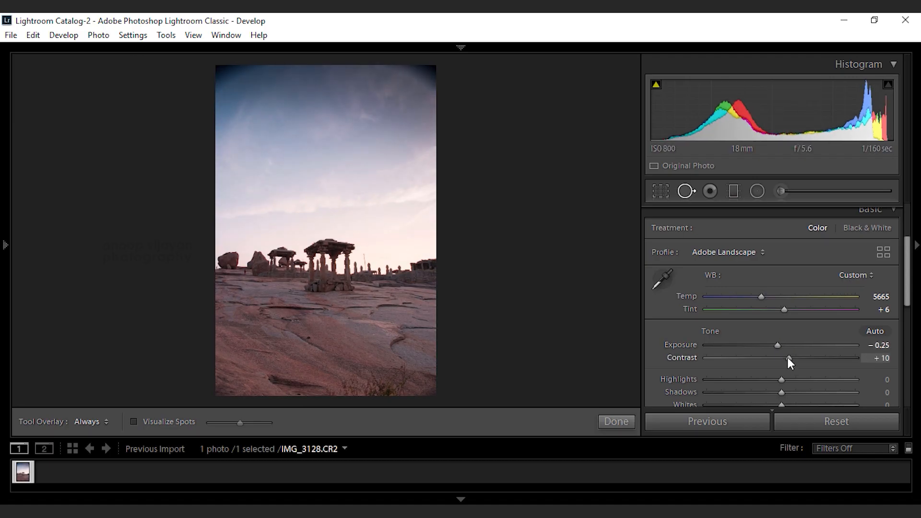
{"action": "left_click_drag", "start_coordinate": [788, 358], "coordinate": [798, 358]}
{"action": "left_click_drag", "start_coordinate": [781, 379], "coordinate": [747, 380]}
{"action": "left_click_drag", "start_coordinate": [782, 392], "coordinate": [741, 394]}
{"action": "left_click_drag", "start_coordinate": [746, 380], "coordinate": [748, 380]}
{"action": "left_click_drag", "start_coordinate": [907, 297], "coordinate": [907, 323]}
{"action": "left_click_drag", "start_coordinate": [781, 329], "coordinate": [758, 341]}
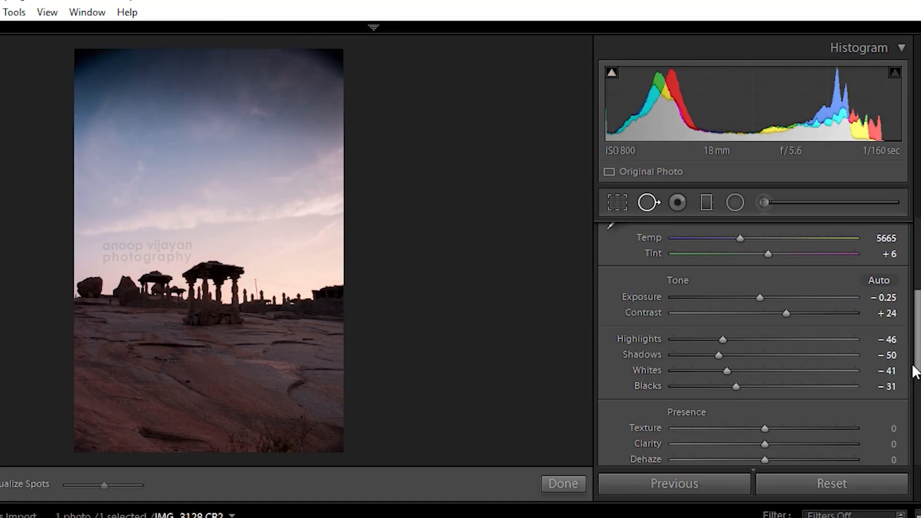
- Set Texture and Clarity to +9, Dehaze to +20, Vibrance to +11 and Saturation to +10, and compare before and after
{"action": "scroll", "coordinate": [915, 372], "scroll_direction": "down", "scroll_amount": 2}
{"action": "left_click_drag", "start_coordinate": [763, 382], "coordinate": [772, 383]}
{"action": "left_click_drag", "start_coordinate": [765, 399], "coordinate": [783, 415]}
{"action": "left_click_drag", "start_coordinate": [764, 452], "coordinate": [774, 453]}
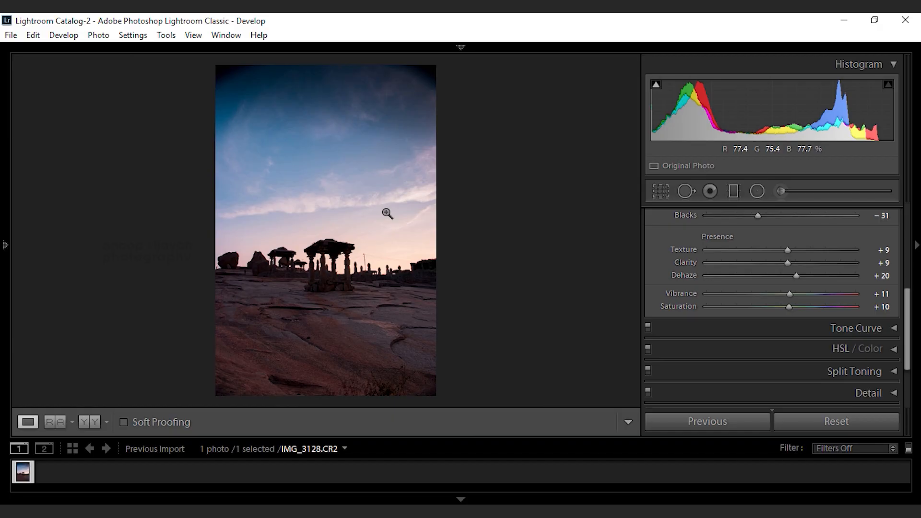
{"action": "key", "text": "y"}
- Set the HSL hues to Red +19, Orange +65, Yellow +29, Green −17 and Purple +15, and raise the Blue hue slightly
{"action": "left_click", "coordinate": [888, 350]}
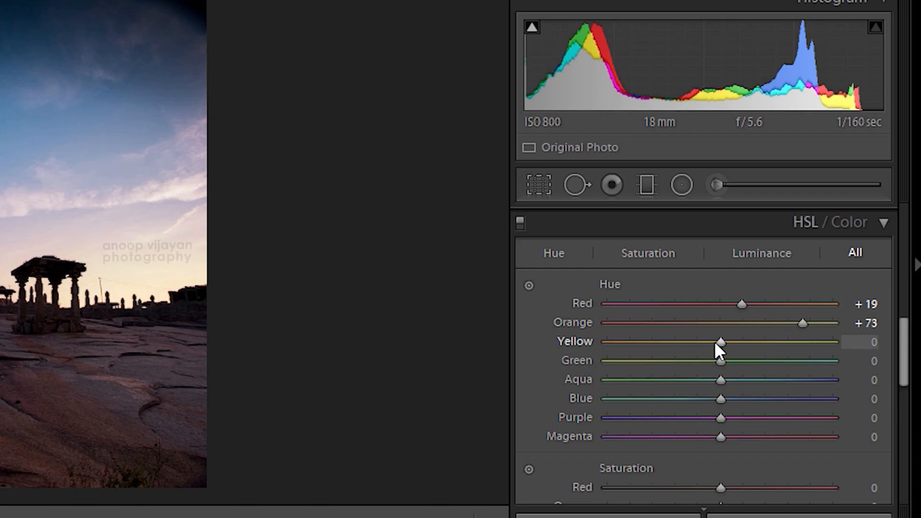
{"action": "left_click_drag", "start_coordinate": [720, 342], "coordinate": [751, 342]}
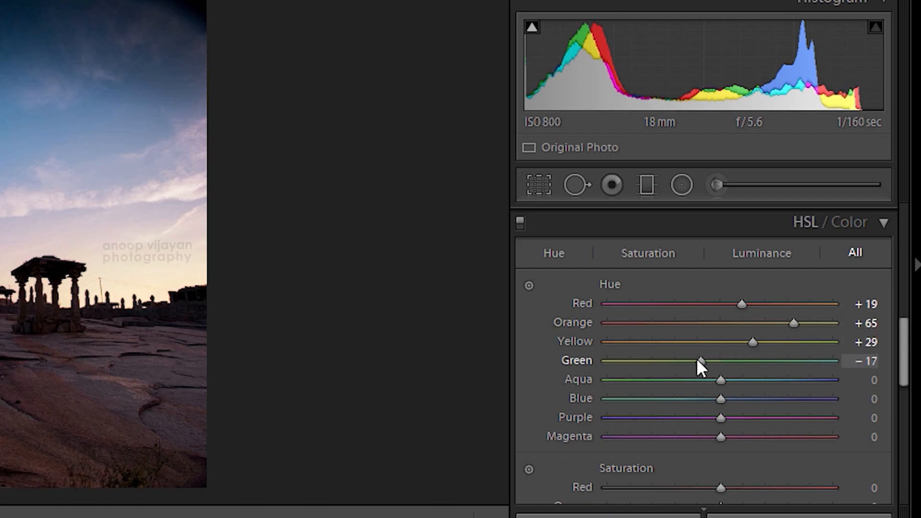
{"action": "left_click_drag", "start_coordinate": [721, 399], "coordinate": [738, 399]}
{"action": "left_click_drag", "start_coordinate": [721, 418], "coordinate": [738, 418]}
- Set the HSL saturation to Red −28, Orange −18, Yellow +34, Green +49, Aqua +9, Blue +39 and Purple +23
{"action": "left_click_drag", "start_coordinate": [905, 370], "coordinate": [904, 416]}
{"action": "left_click_drag", "start_coordinate": [721, 295], "coordinate": [689, 294]}
{"action": "left_click_drag", "start_coordinate": [721, 314], "coordinate": [701, 314]}
{"action": "left_click_drag", "start_coordinate": [721, 332], "coordinate": [801, 342]}
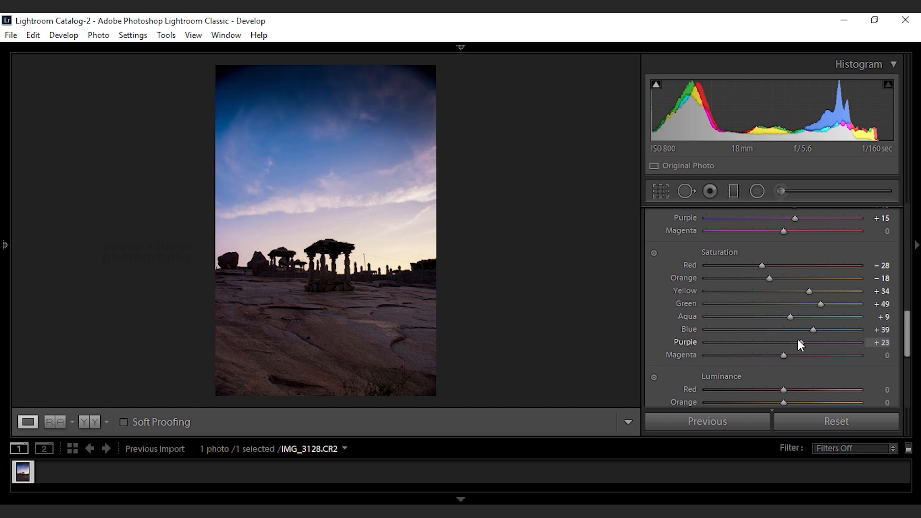
- Set the HSL luminance to Orange −7, Yellow −62, Green +29, Aqua +24, Blue −30, Purple +11 and Magenta +3
{"action": "left_click_drag", "start_coordinate": [907, 345], "coordinate": [905, 366]}
{"action": "left_click_drag", "start_coordinate": [784, 287], "coordinate": [778, 287]}
{"action": "left_click_drag", "start_coordinate": [783, 299], "coordinate": [736, 300]}
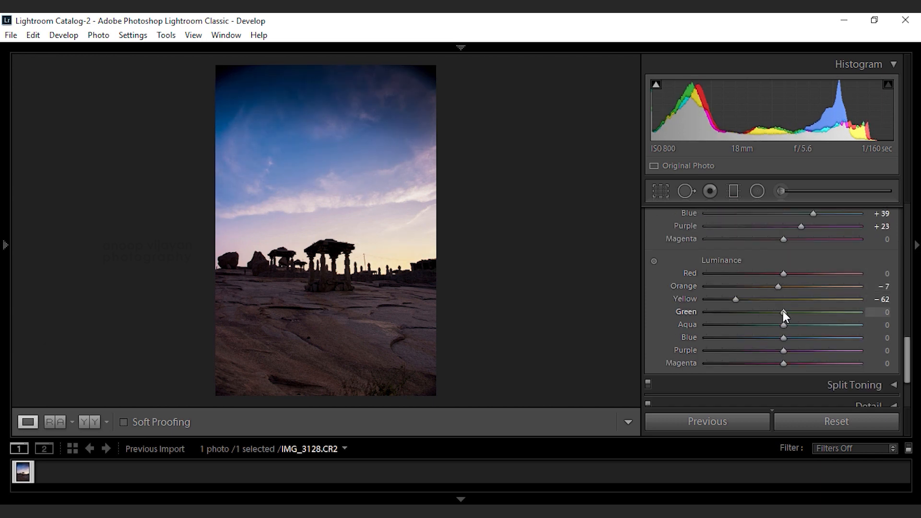
{"action": "left_click_drag", "start_coordinate": [777, 325], "coordinate": [761, 338]}
{"action": "mouse_move", "coordinate": [784, 351]}
{"action": "left_mouse_down"}
{"action": "mouse_move", "coordinate": [792, 351]}
{"action": "mouse_move", "coordinate": [785, 363]}
{"action": "left_mouse_up"}
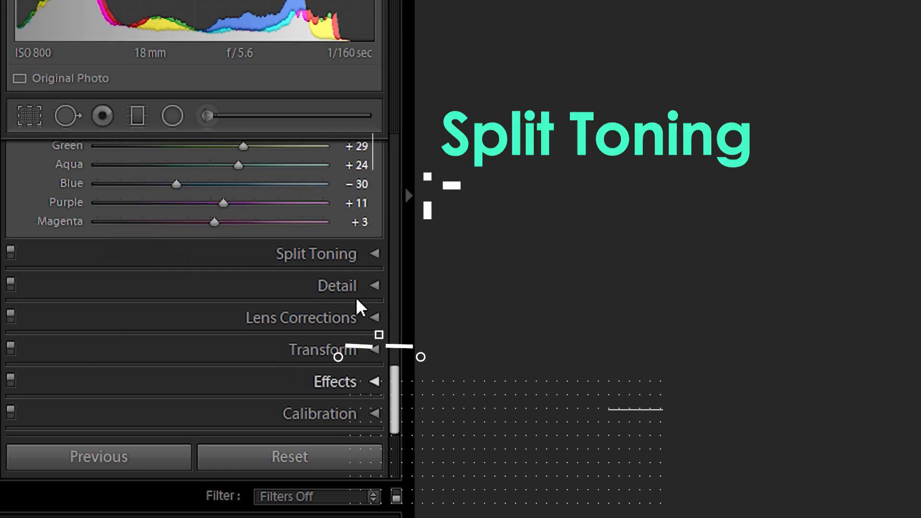
- Split-tone the photo with highlight hue 13 and slight highlight saturation, and adjust the shadows' hue and saturation
{"action": "left_click", "coordinate": [372, 255]}
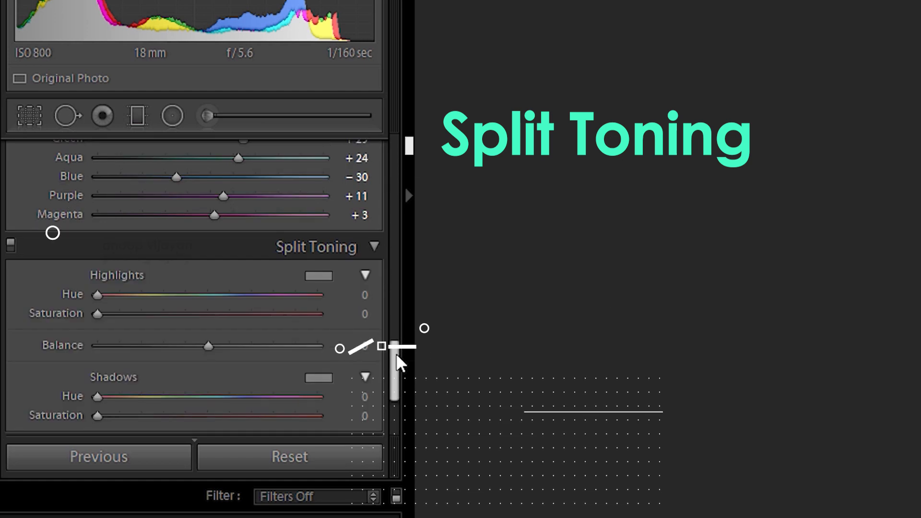
{"action": "scroll", "coordinate": [397, 365], "scroll_direction": "down", "scroll_amount": 2}
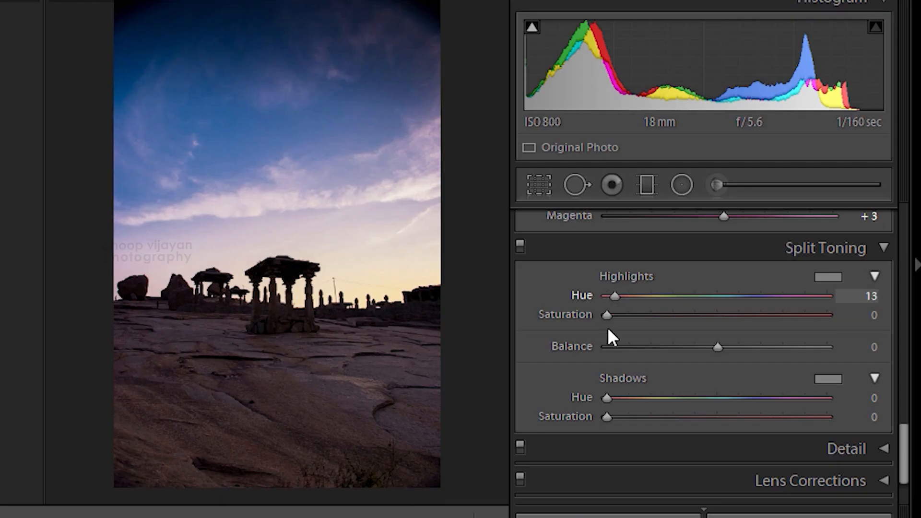
{"action": "left_click_drag", "start_coordinate": [607, 315], "coordinate": [620, 314]}
{"action": "left_click_drag", "start_coordinate": [607, 397], "coordinate": [610, 417]}
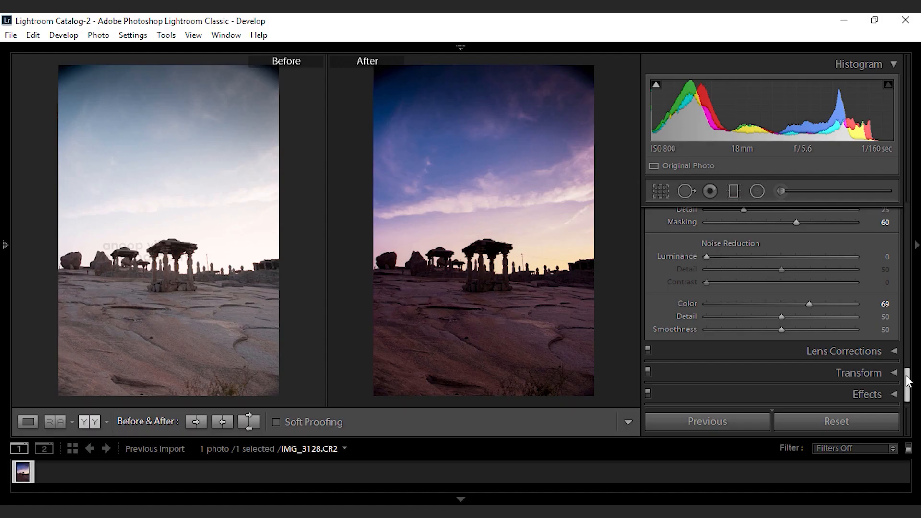
- Adjust the hue and saturation of the red, green and blue primaries slightly in the camera calibration
{"action": "left_click_drag", "start_coordinate": [907, 393], "coordinate": [906, 399]}
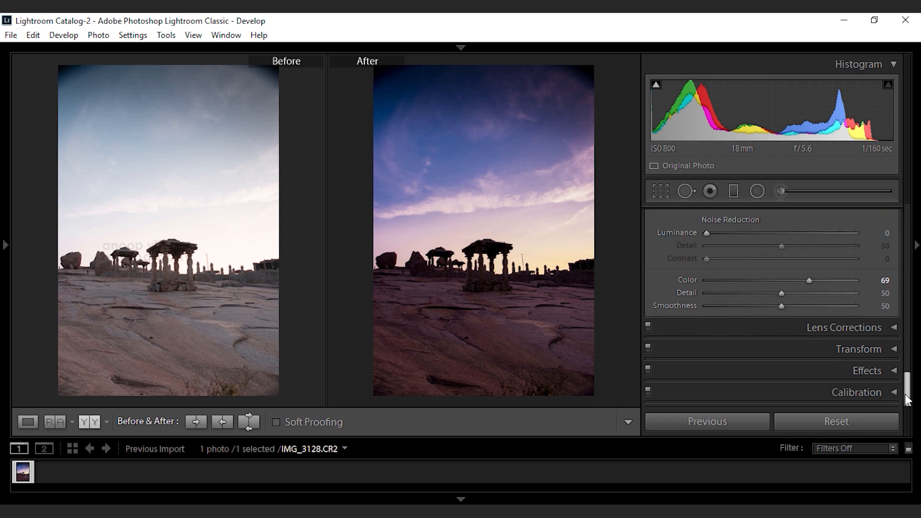
{"action": "left_click", "coordinate": [889, 392]}
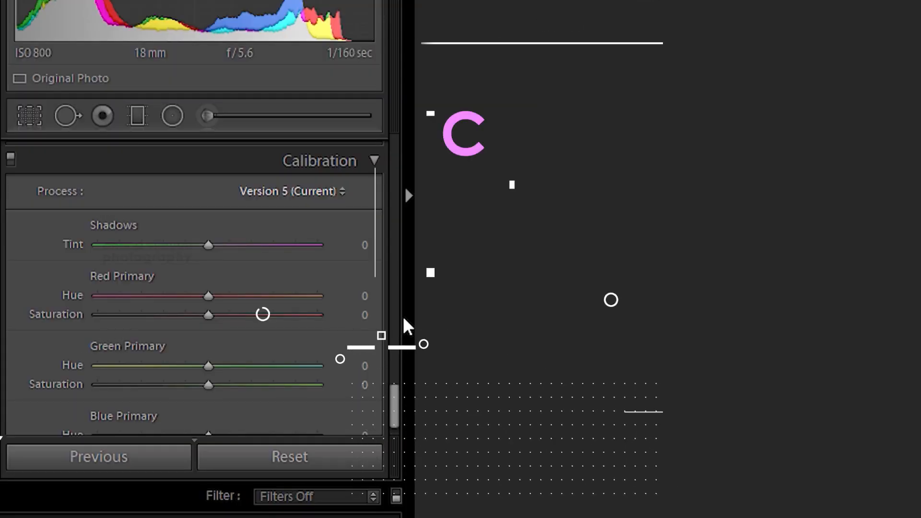
{"action": "left_click_drag", "start_coordinate": [395, 395], "coordinate": [396, 407]}
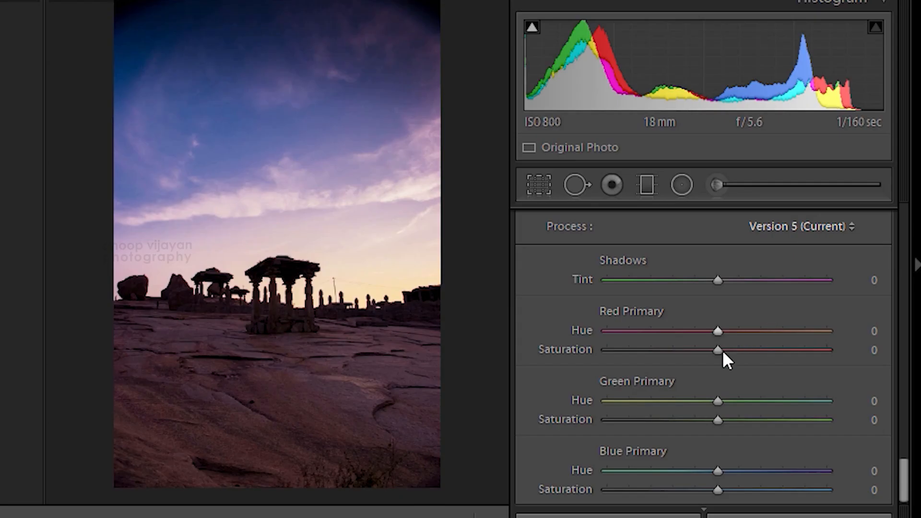
{"action": "left_click_drag", "start_coordinate": [717, 331], "coordinate": [732, 350]}
{"action": "left_click_drag", "start_coordinate": [728, 401], "coordinate": [721, 420]}
{"action": "left_click_drag", "start_coordinate": [717, 471], "coordinate": [727, 490]}
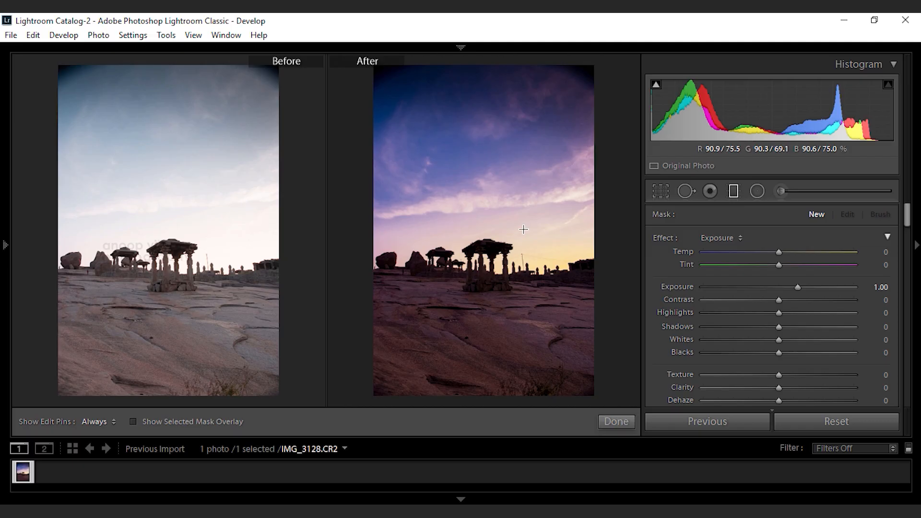
- Add a diagonal graduated filter from the sky's right edge with Temp 14, Tint 25, Exposure 0.36, Highlights −17, Shadows −33, Dehaze 7 and Saturation 10
{"action": "left_click_drag", "start_coordinate": [591, 165], "coordinate": [426, 279]}
{"action": "mouse_move", "coordinate": [778, 252]}
{"action": "left_mouse_down"}
{"action": "mouse_move", "coordinate": [797, 265]}
{"action": "mouse_move", "coordinate": [752, 326]}
{"action": "left_mouse_up"}
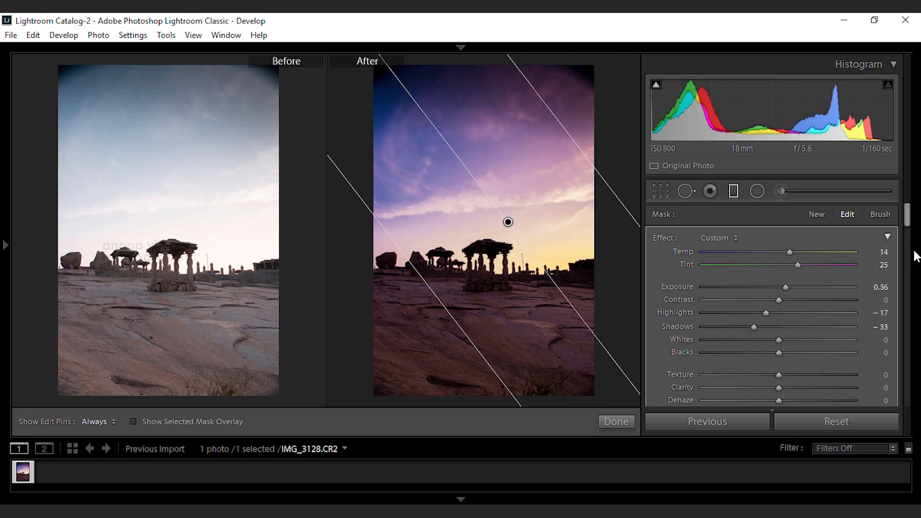
{"action": "scroll", "coordinate": [783, 278], "scroll_direction": "down", "scroll_amount": 5}
{"action": "left_click_drag", "start_coordinate": [783, 277], "coordinate": [782, 268]}
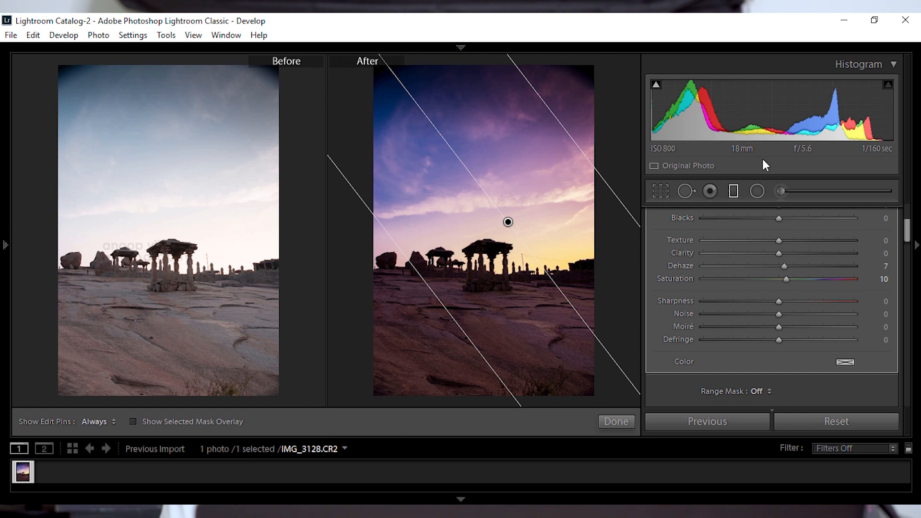
{"action": "left_click", "coordinate": [733, 190]}
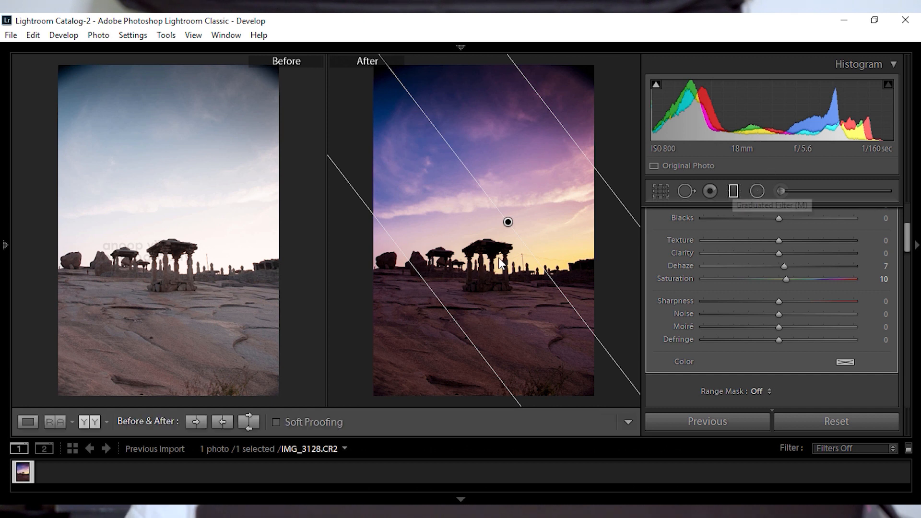
{"action": "left_click", "coordinate": [733, 190]}
{"action": "left_click_drag", "start_coordinate": [419, 363], "coordinate": [511, 266]}
{"action": "key", "text": "Delete"}
- Add a diagonal graduated filter over the rock foreground with Exposure −1.07, Contrast −9, Highlights 1, Shadows 38, Texture 9, Clarity 8 and Dehaze 9
{"action": "left_click", "coordinate": [734, 193]}
{"action": "left_click", "coordinate": [734, 193]}
{"action": "left_click_drag", "start_coordinate": [436, 360], "coordinate": [533, 266]}
{"action": "left_click_drag", "start_coordinate": [764, 286], "coordinate": [770, 285]}
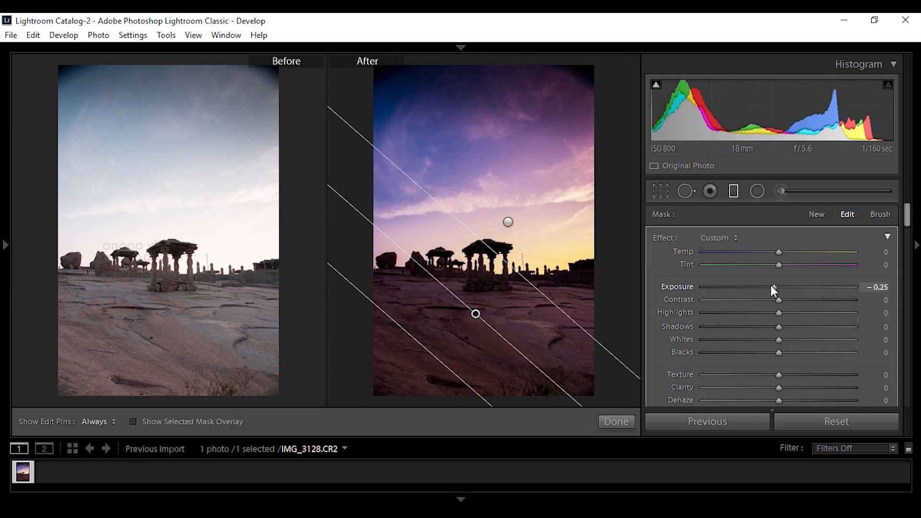
{"action": "left_click", "coordinate": [771, 298]}
{"action": "left_click", "coordinate": [781, 312]}
{"action": "left_click", "coordinate": [807, 327]}
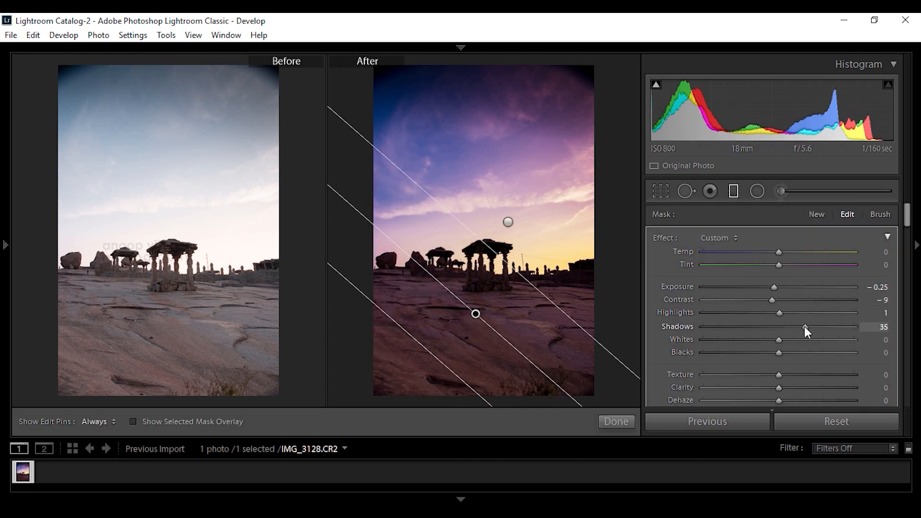
{"action": "left_click", "coordinate": [785, 400]}
{"action": "left_click_drag", "start_coordinate": [773, 288], "coordinate": [756, 286]}
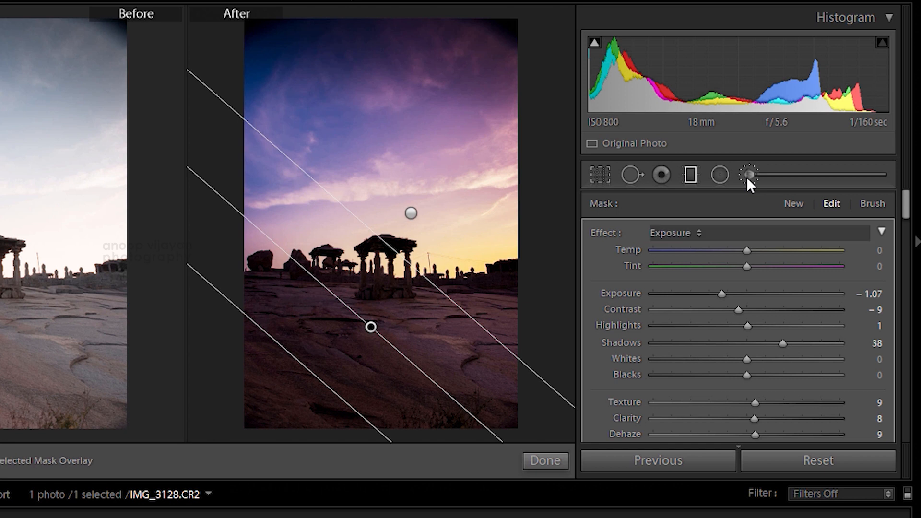
- Brush a local adjustment onto the horizon beside the ruins, set its Temp to 24, and fine-tune its exposure and highlights
{"action": "key", "text": "Escape"}
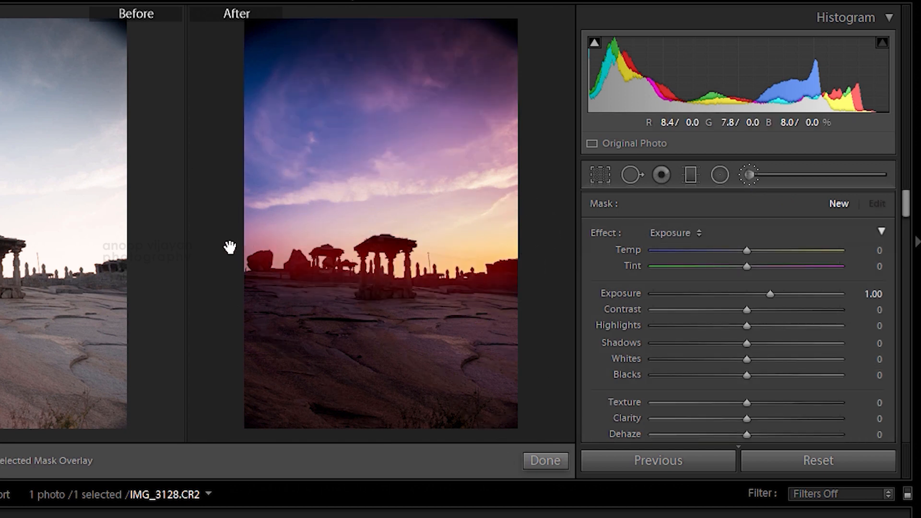
{"action": "left_click", "coordinate": [448, 267]}
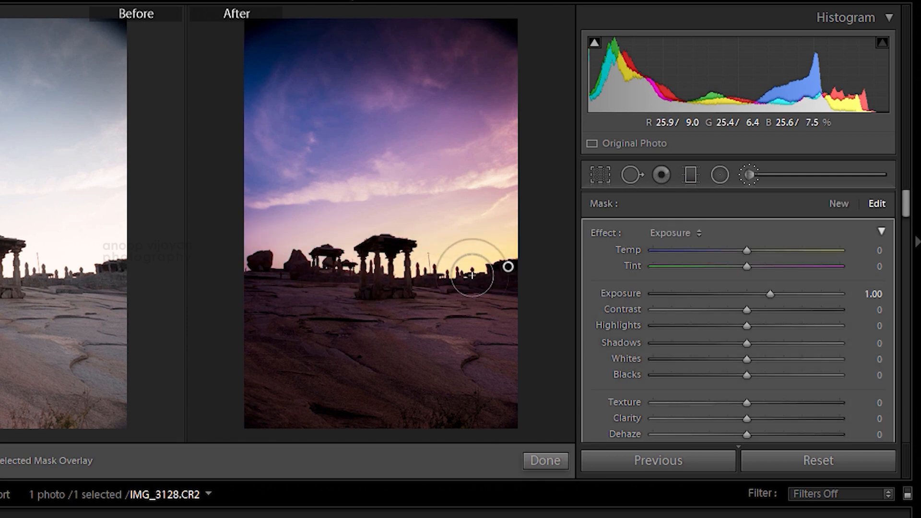
{"action": "left_click_drag", "start_coordinate": [747, 250], "coordinate": [760, 251]}
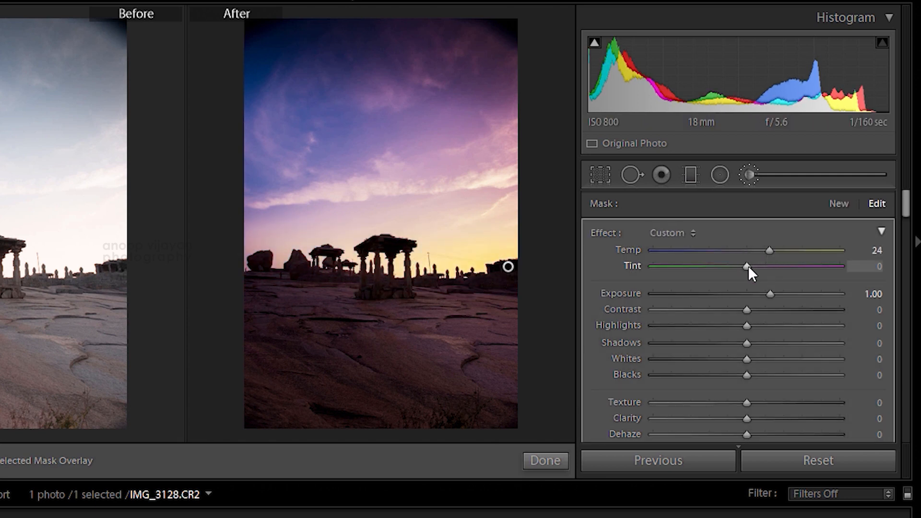
{"action": "left_click_drag", "start_coordinate": [771, 295], "coordinate": [762, 294]}
{"action": "left_click_drag", "start_coordinate": [746, 325], "coordinate": [771, 287]}
{"action": "scroll", "coordinate": [907, 234], "scroll_direction": "down", "scroll_amount": 5}
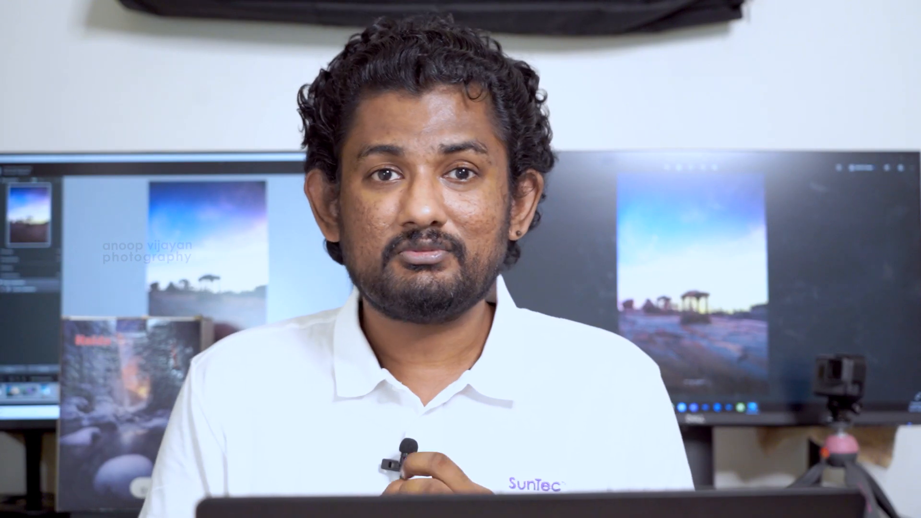